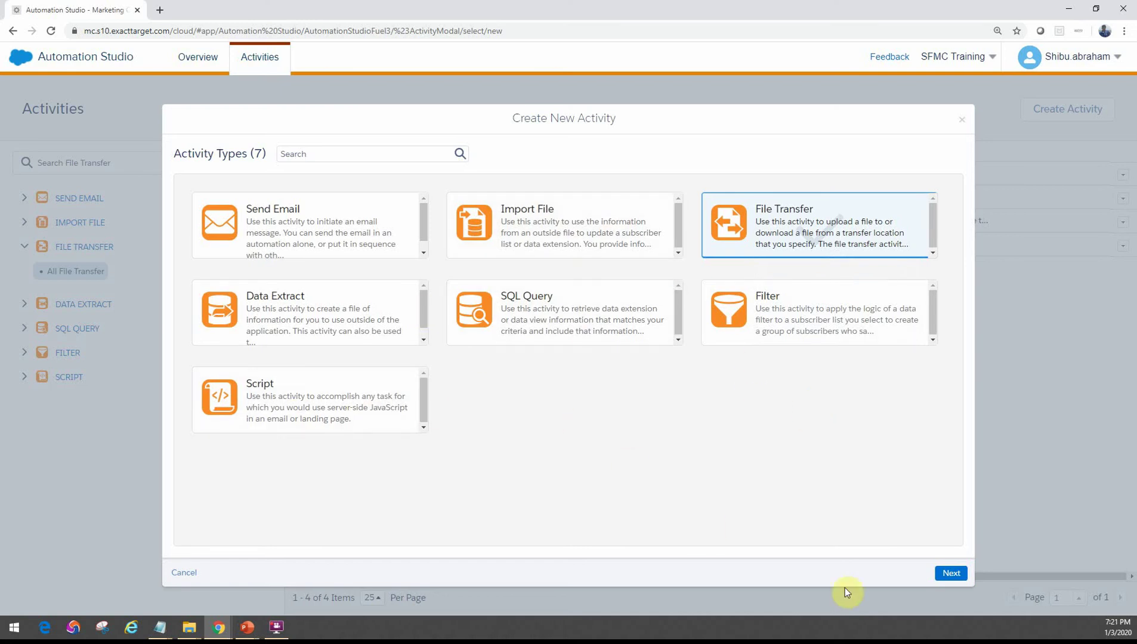
Step: Begin a File Transfer activity named "Transfer Customer Data from FTP" with the Manage File action and proceed to its configuration
click(950, 573)
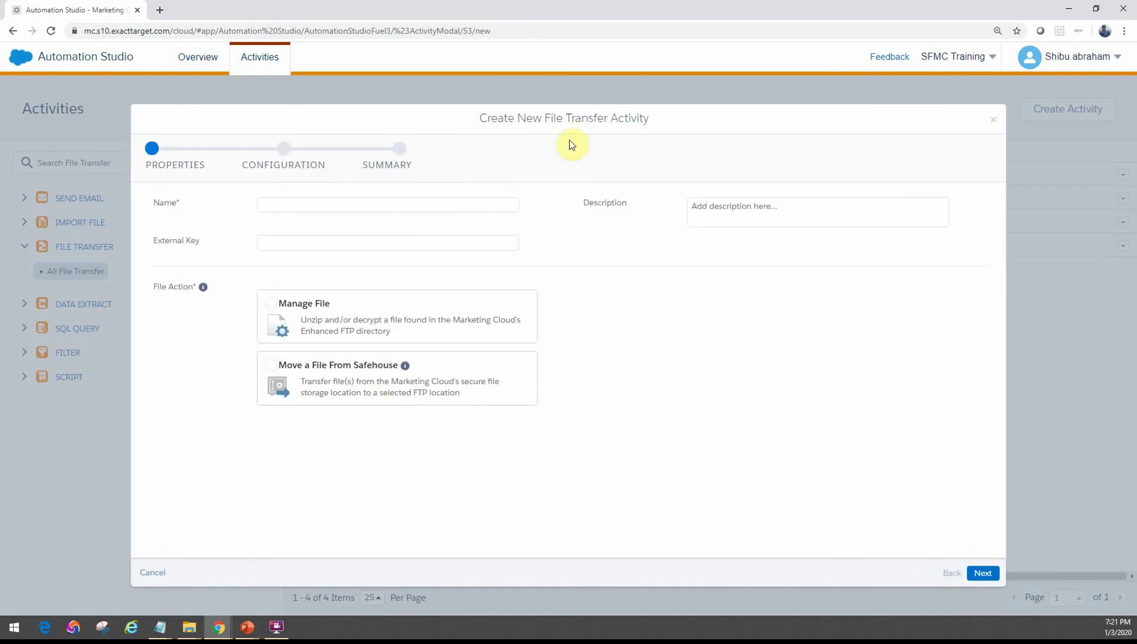
click(325, 205)
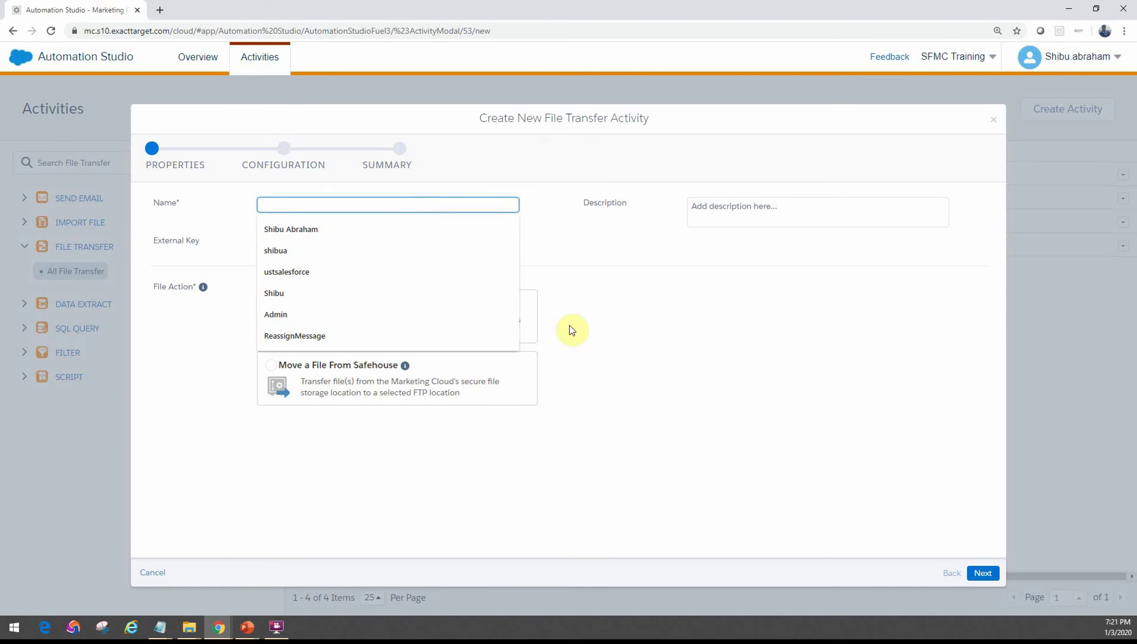
text(1)
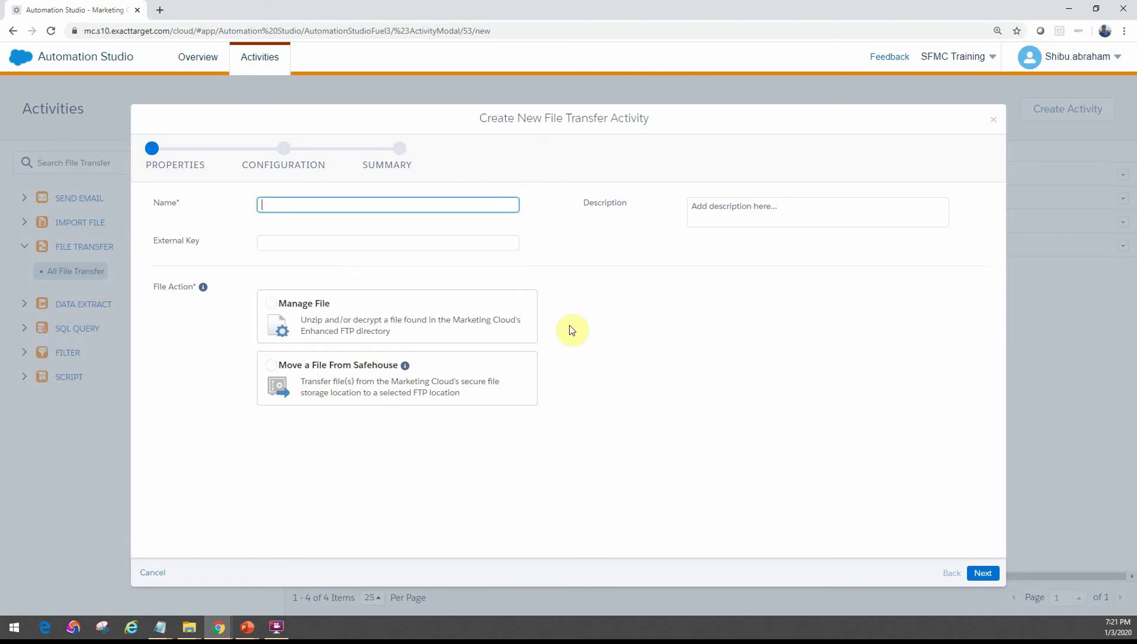
text(Transfer Customer Data from FTP)
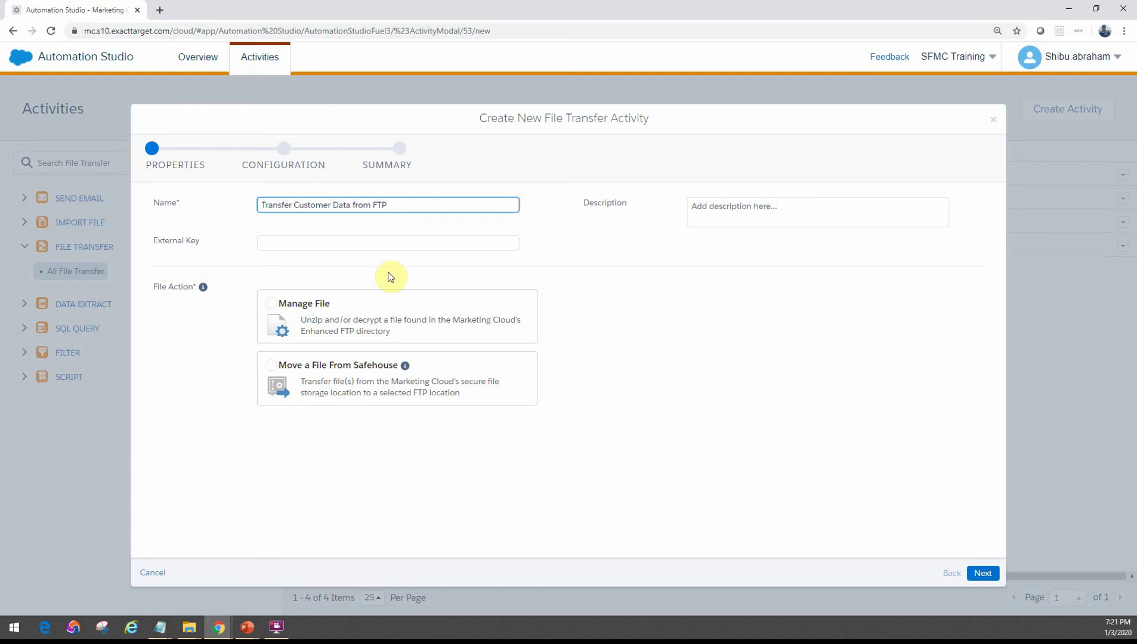
click(273, 309)
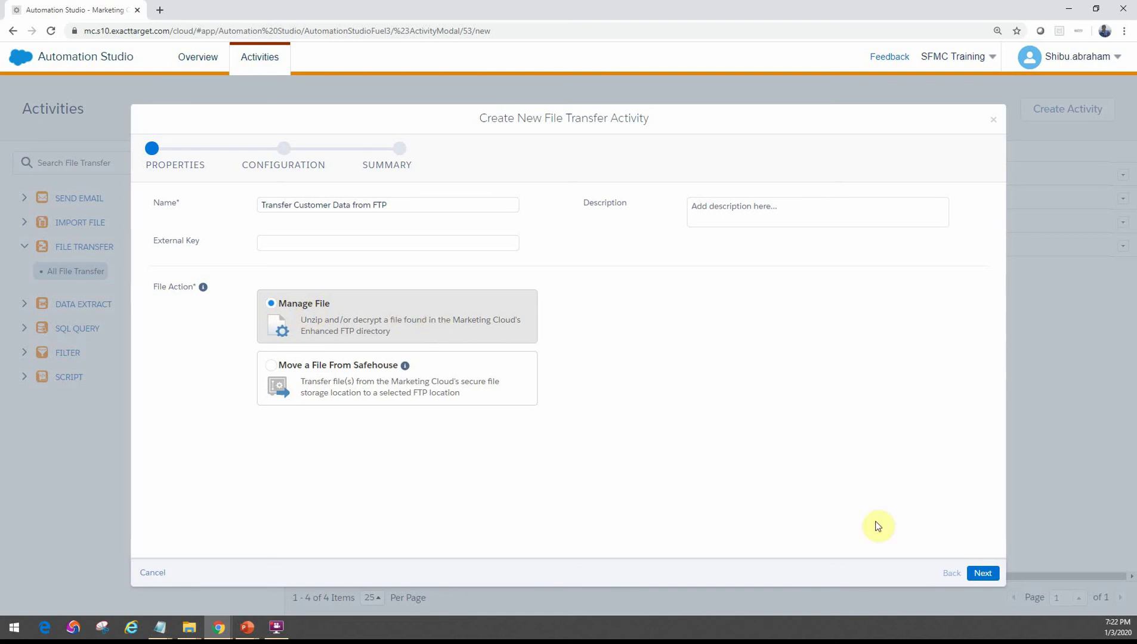
click(985, 575)
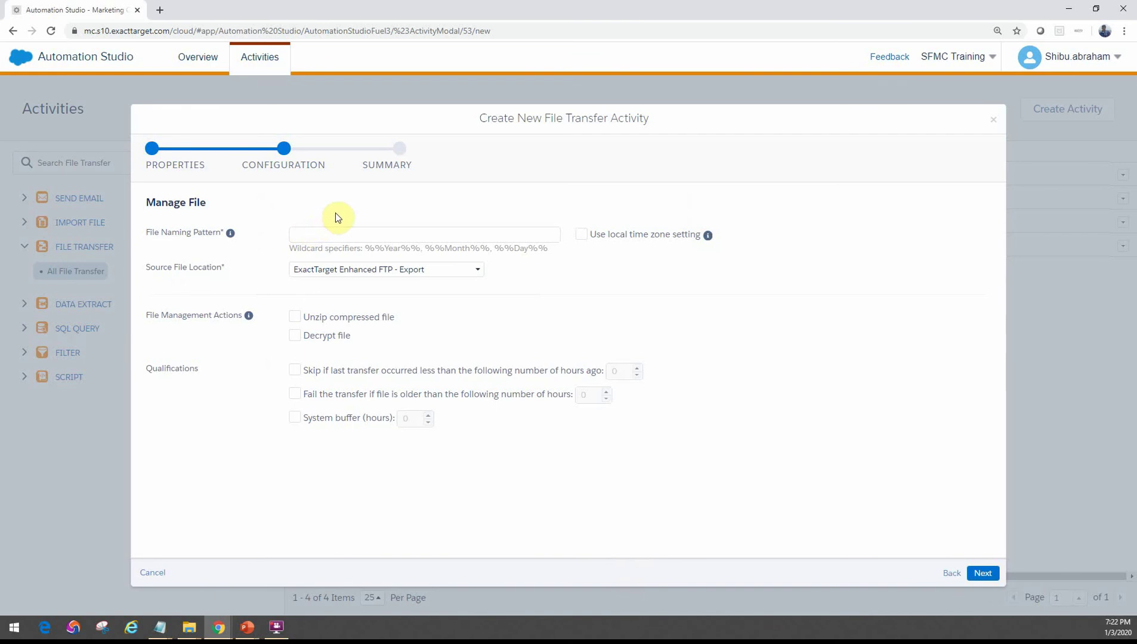
Step: Read the help on file naming patterns and set the File Naming Pattern to Customer.zip.pgp
mouse_move(230, 235)
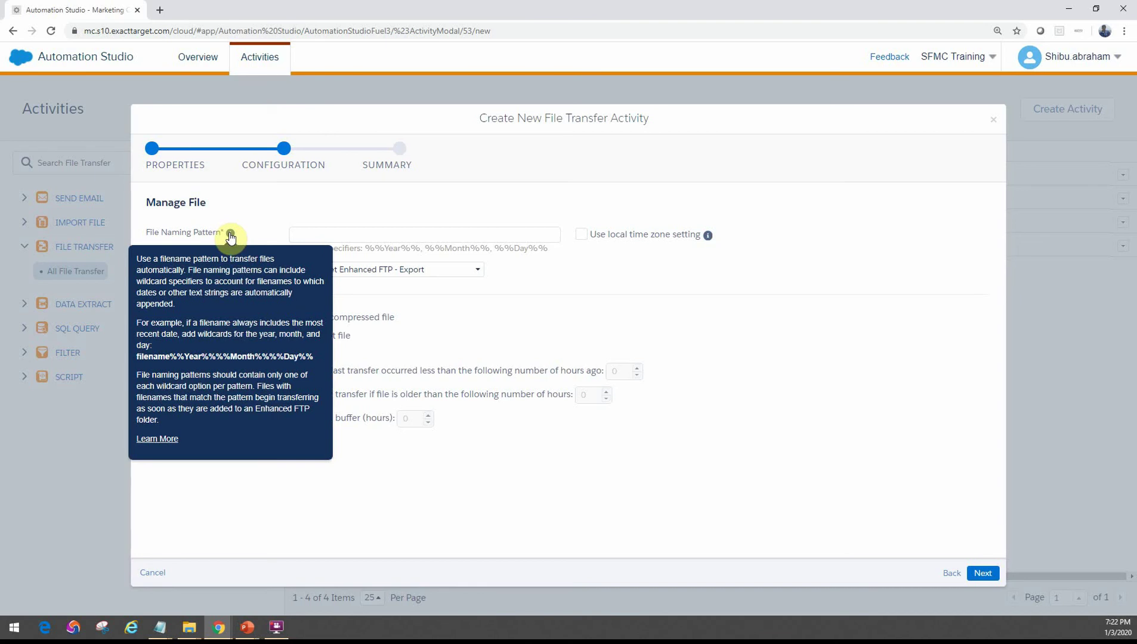
click(344, 234)
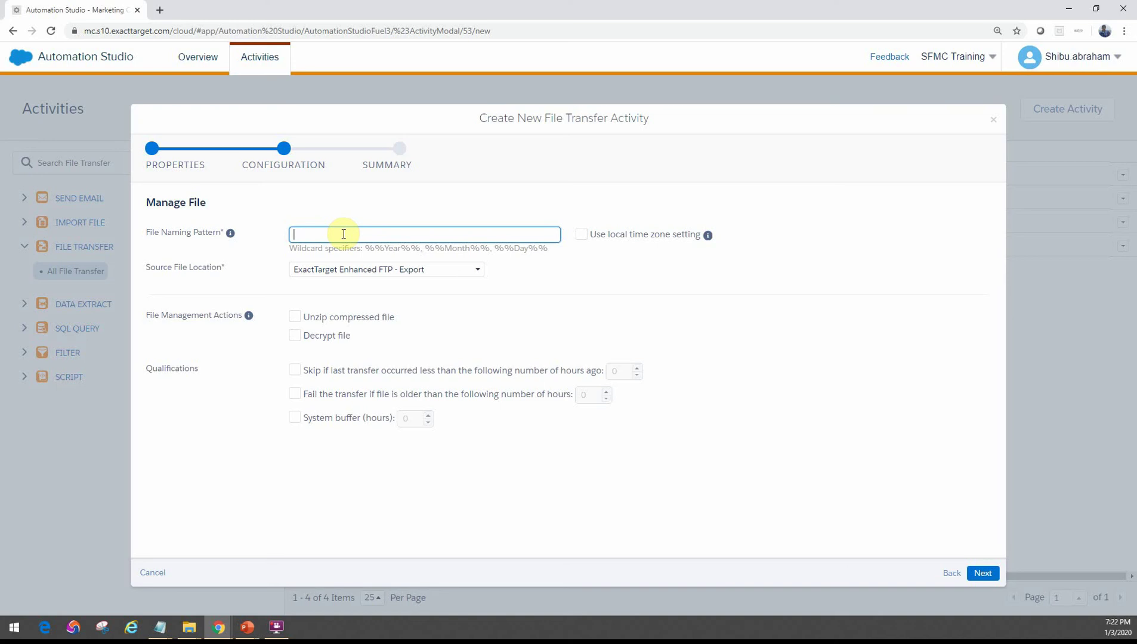
text(Customer.zip.pgp)
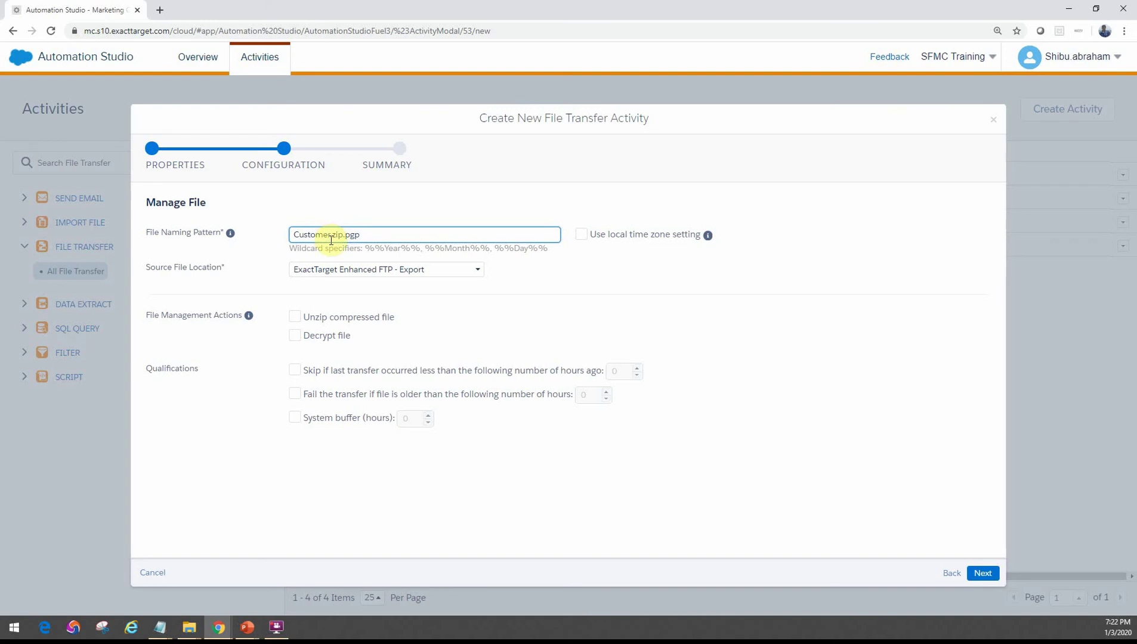
Step: Extend the File Naming Pattern with date wildcards to Customer_%%year%%%%month%%%%day%%.zip.pgp
click(330, 237)
key(BackSpace)
text(%%z)
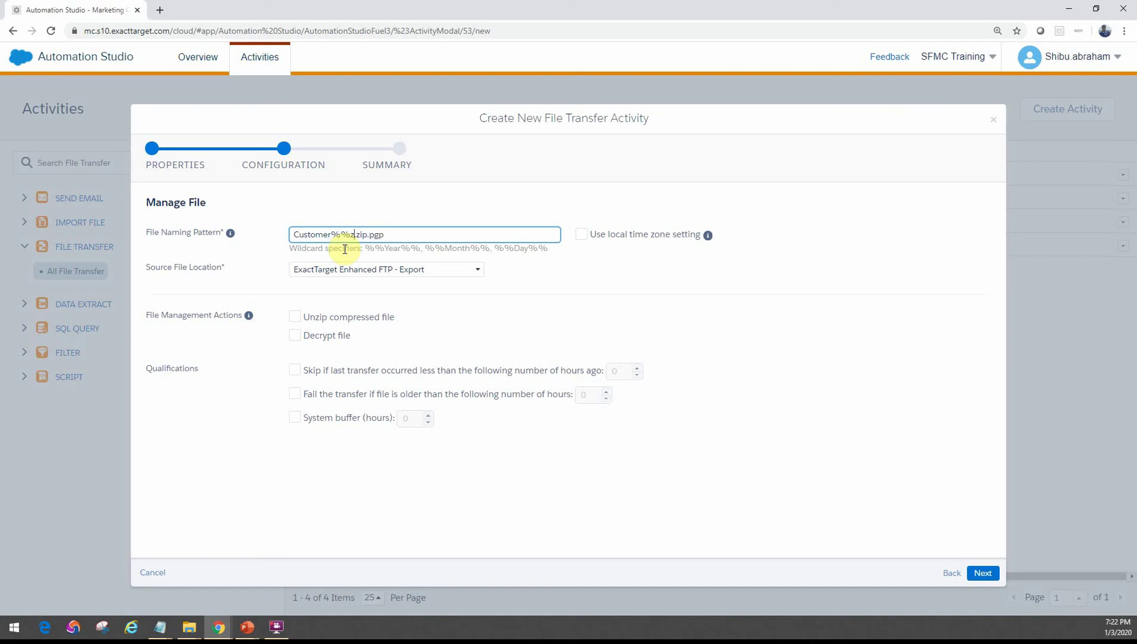
text(Year)
key(BackSpace)
key(BackSpace)
key(BackSpace)
key(BackSpace)
key(BackSpace)
text(year)
text(%%)
text(%%)
text(month)
text(%%%%)
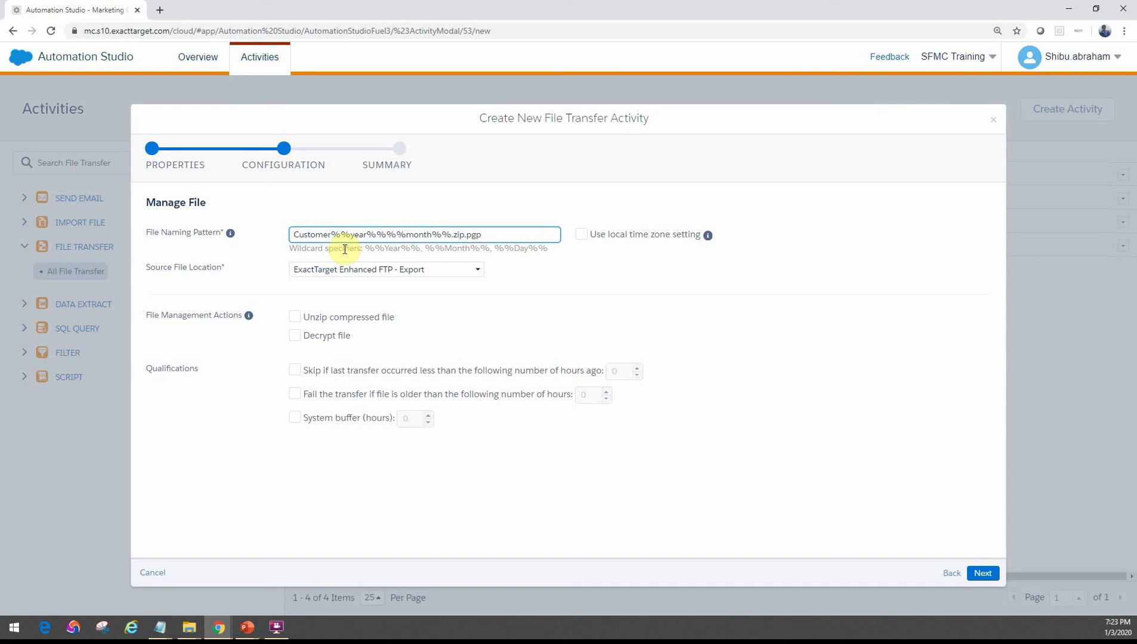
text(day%%)
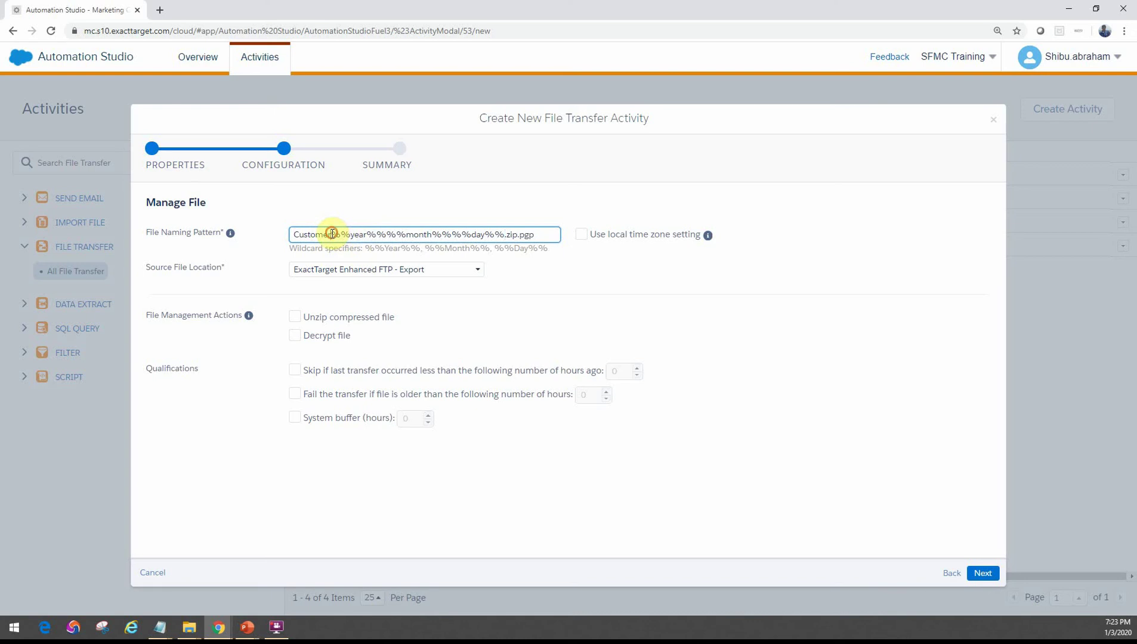
text(_)
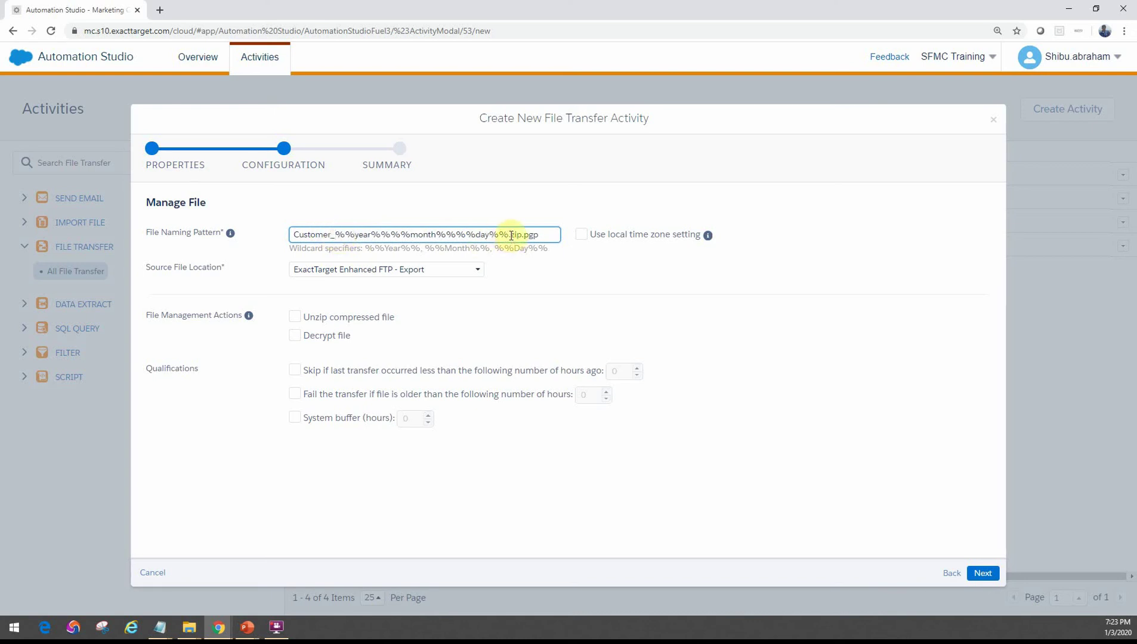
Step: Remove the underscore and the year, month and day wildcards from the File Naming Pattern, leaving Customer.zip.pgp
click(543, 237)
drag(334, 235, 411, 235)
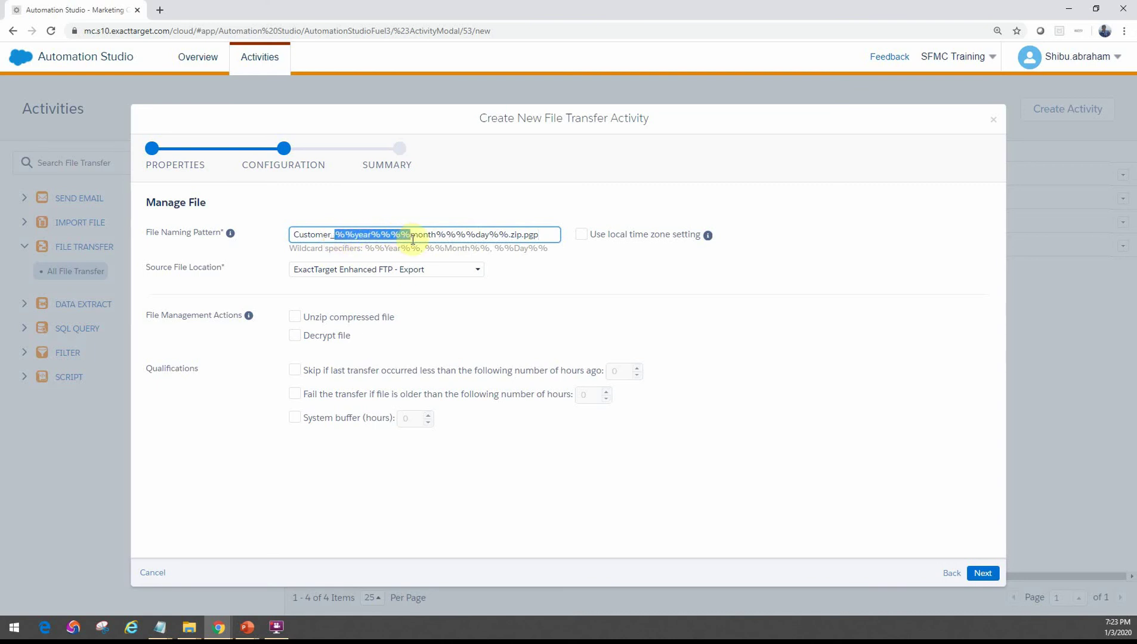
click(518, 235)
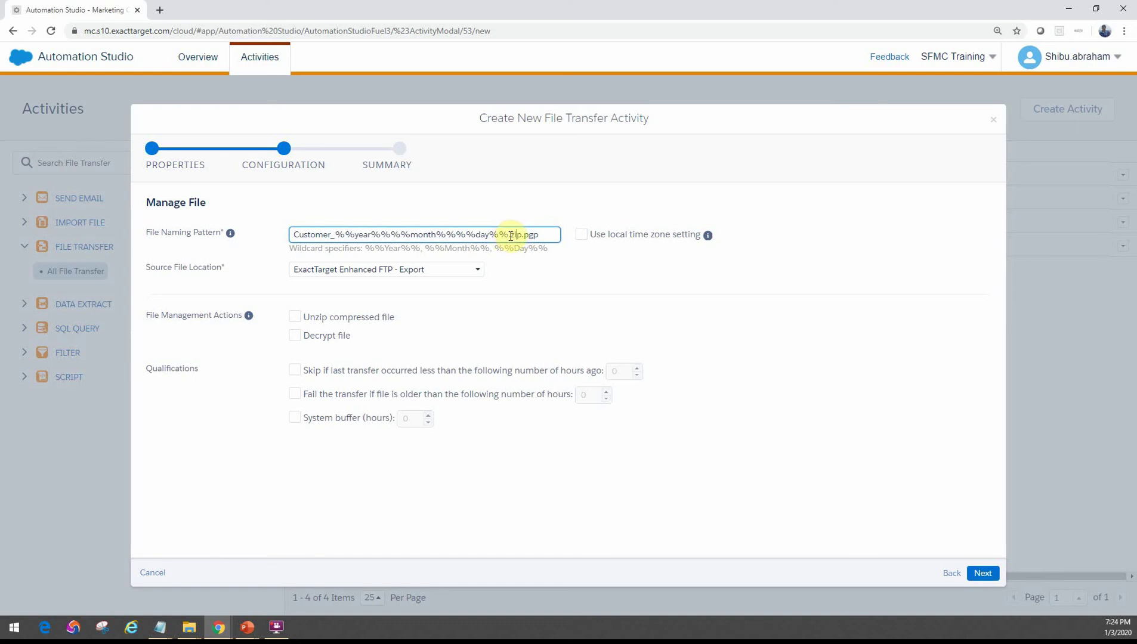
drag(511, 236, 336, 241)
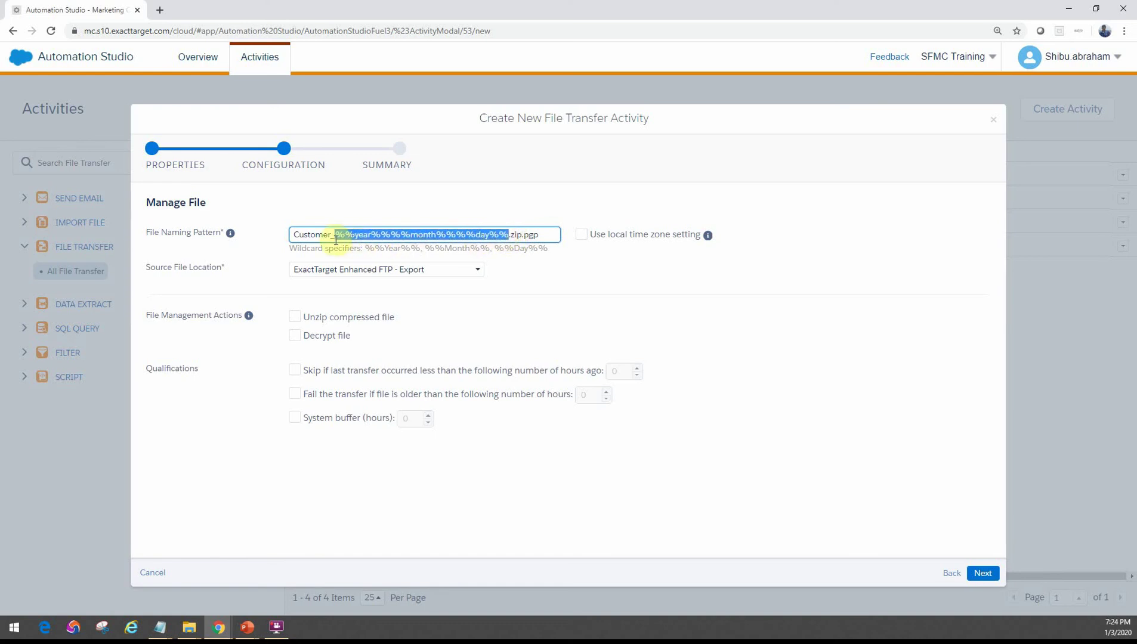
key(BackSpace)
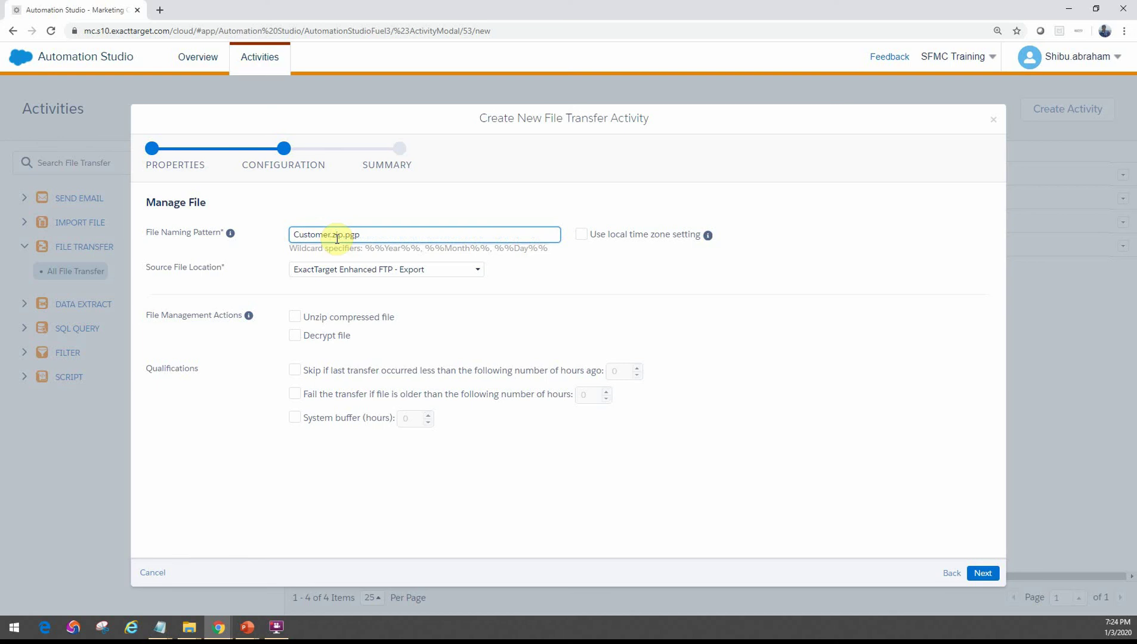
Step: Replace the whole File Naming Pattern with %%FILENAME_FROM_TRIGGER%%, copied from the text notes
drag(313, 237, 286, 238)
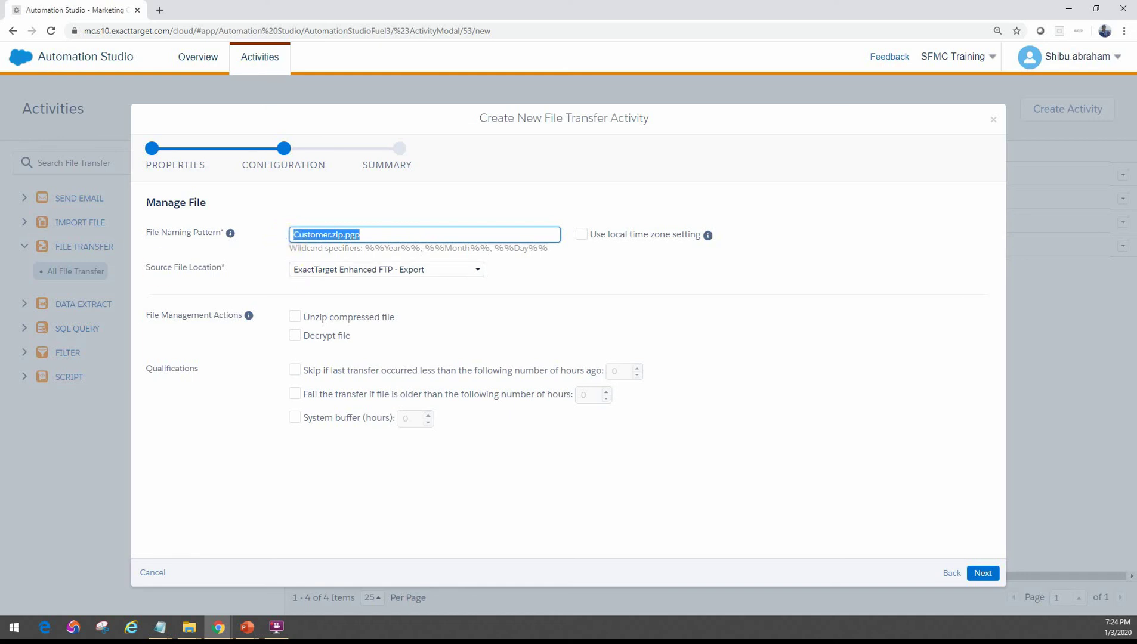
key(alt+Tab)
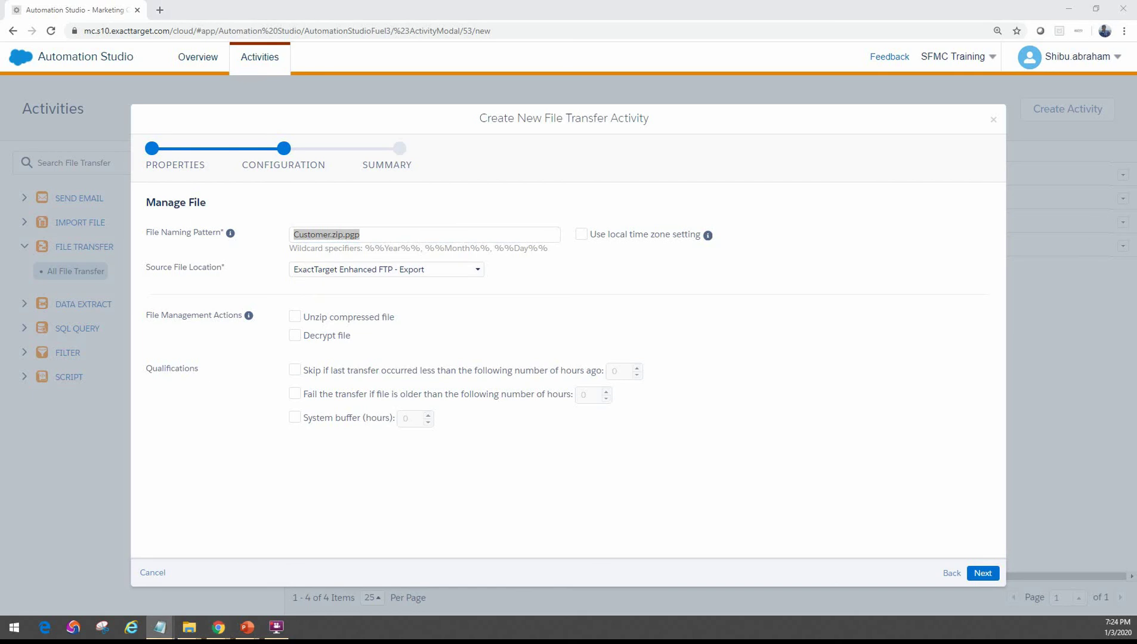
drag(358, 233, 291, 225)
key(ctrl+v)
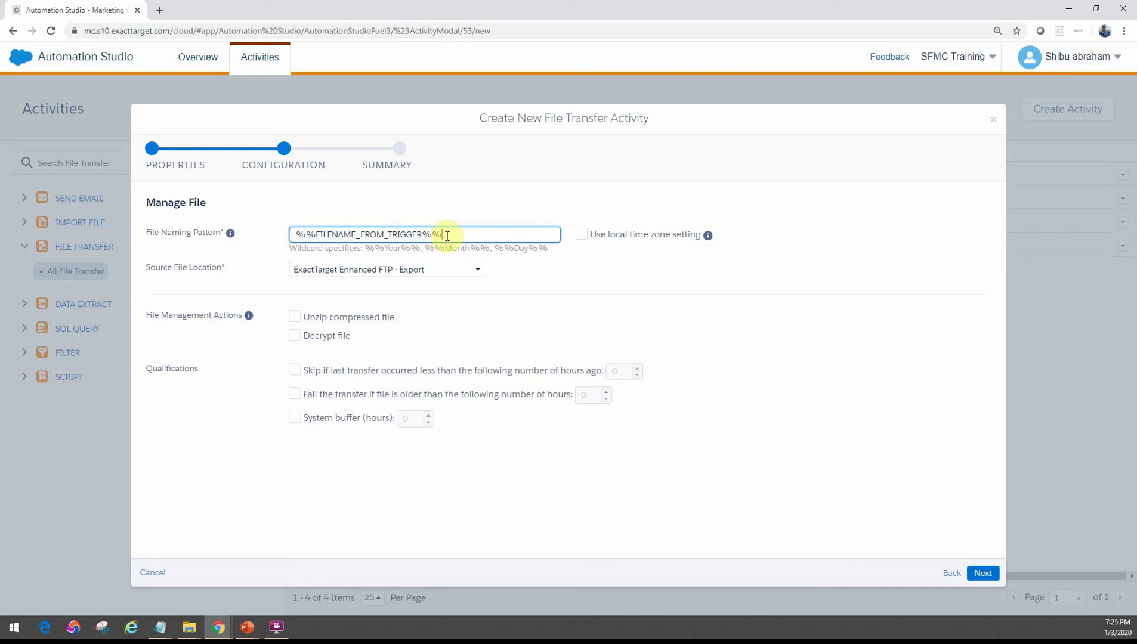
Step: Set the Source File Location to ExactTarget Enhanced FTP - Import
mouse_move(245, 238)
click(424, 235)
click(440, 273)
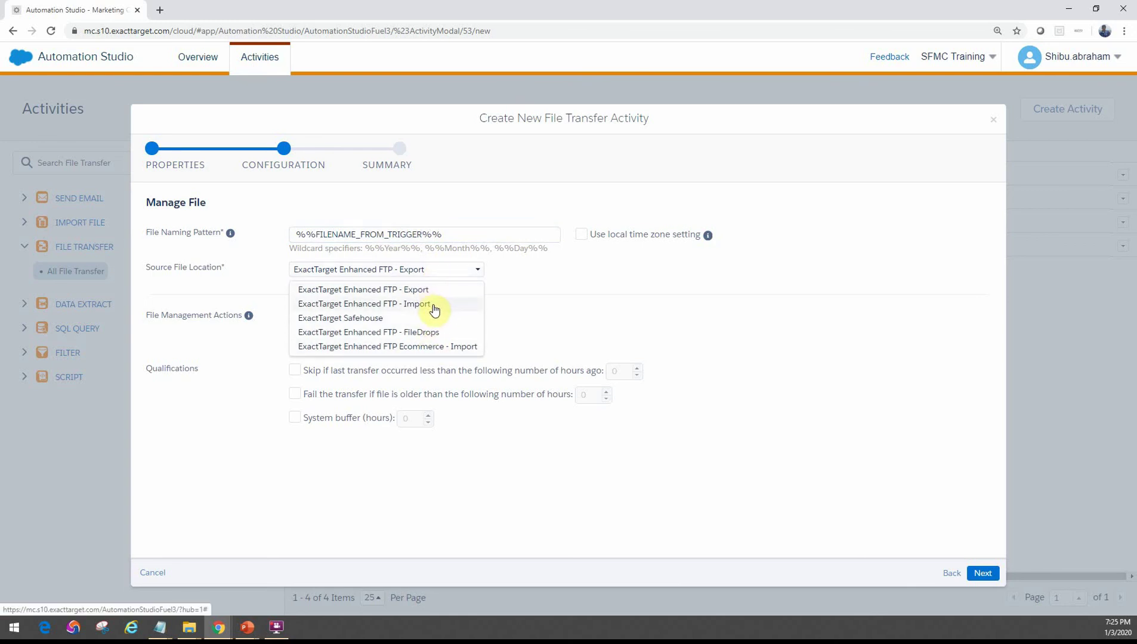
click(344, 305)
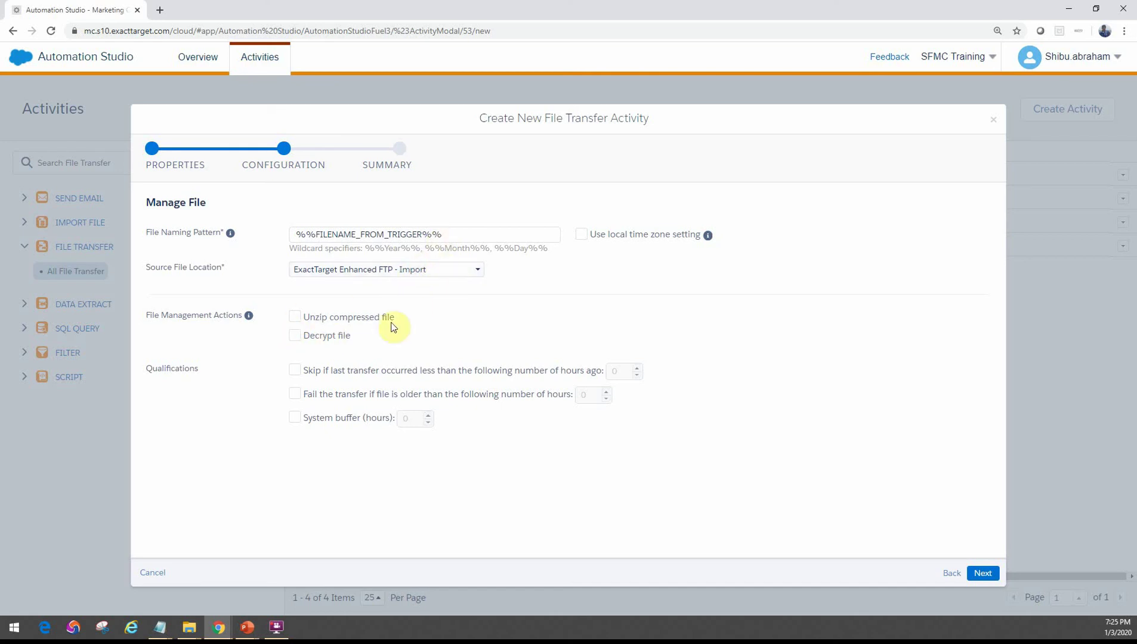
Step: Enable unzipping and decrypting the file, leave all transfer qualifications off, and proceed to the activity summary
click(295, 318)
click(296, 341)
click(295, 370)
click(295, 371)
click(294, 419)
click(295, 417)
click(972, 573)
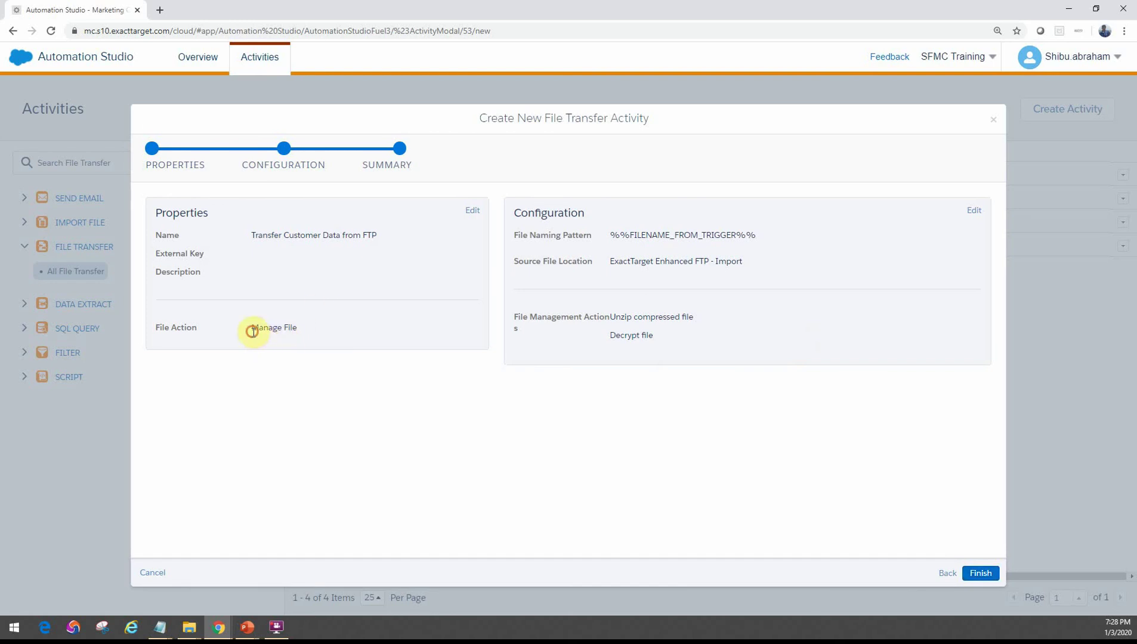
Step: Review the file action and naming pattern in the summary, and cancel the new file transfer activity without saving
drag(251, 328, 298, 330)
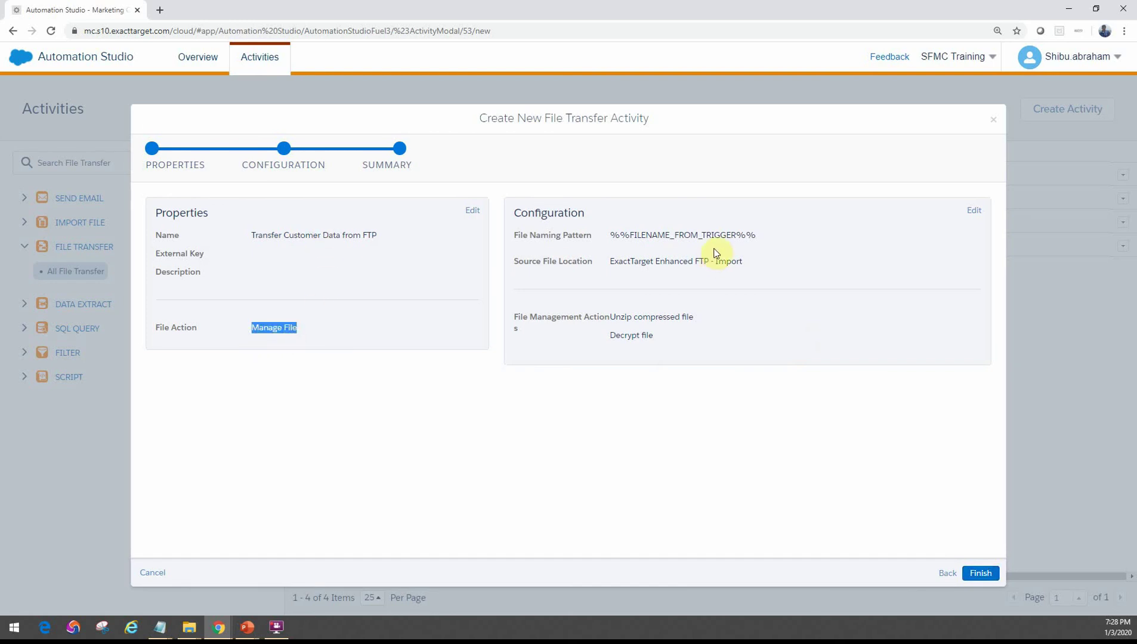
drag(761, 234, 621, 233)
click(620, 234)
click(145, 575)
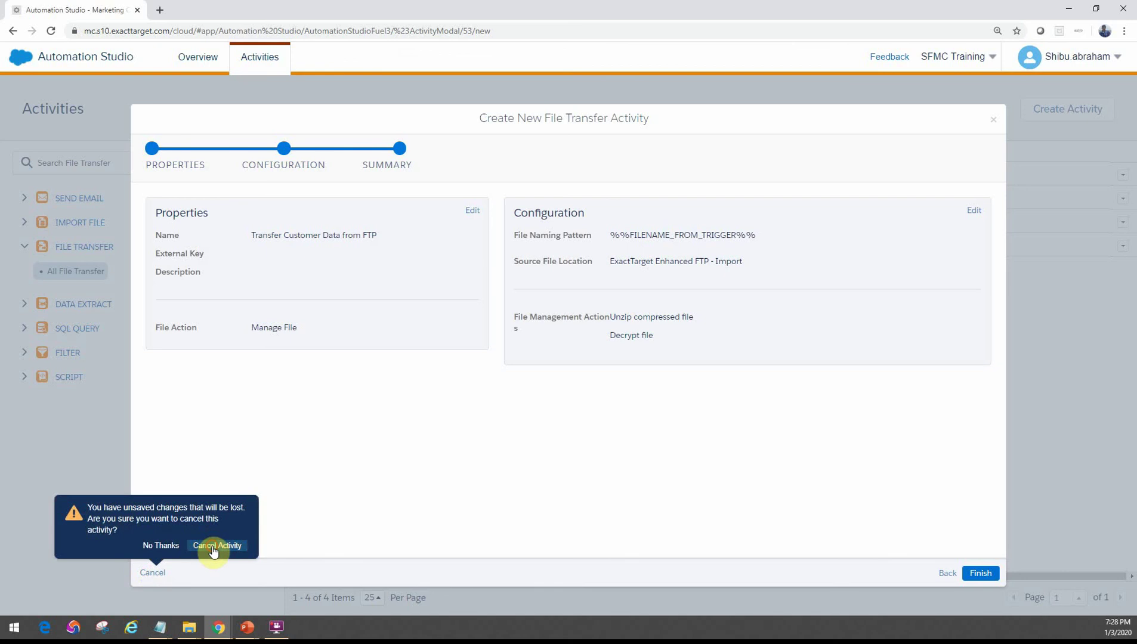
click(214, 548)
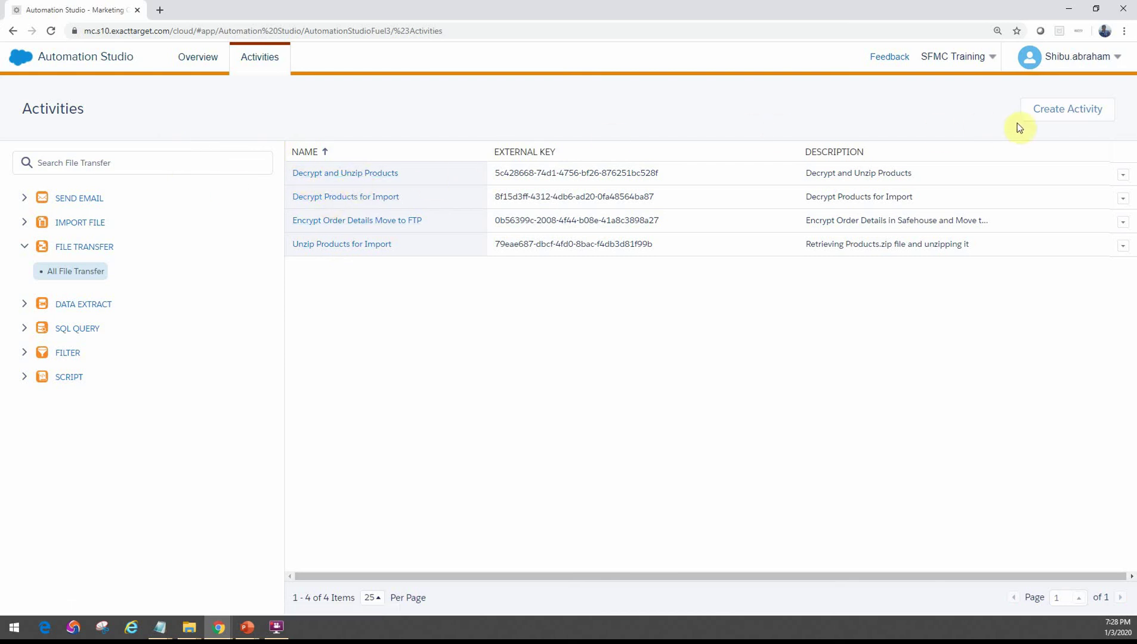
Step: Create a new automation and add File Drop as its starting source
click(195, 57)
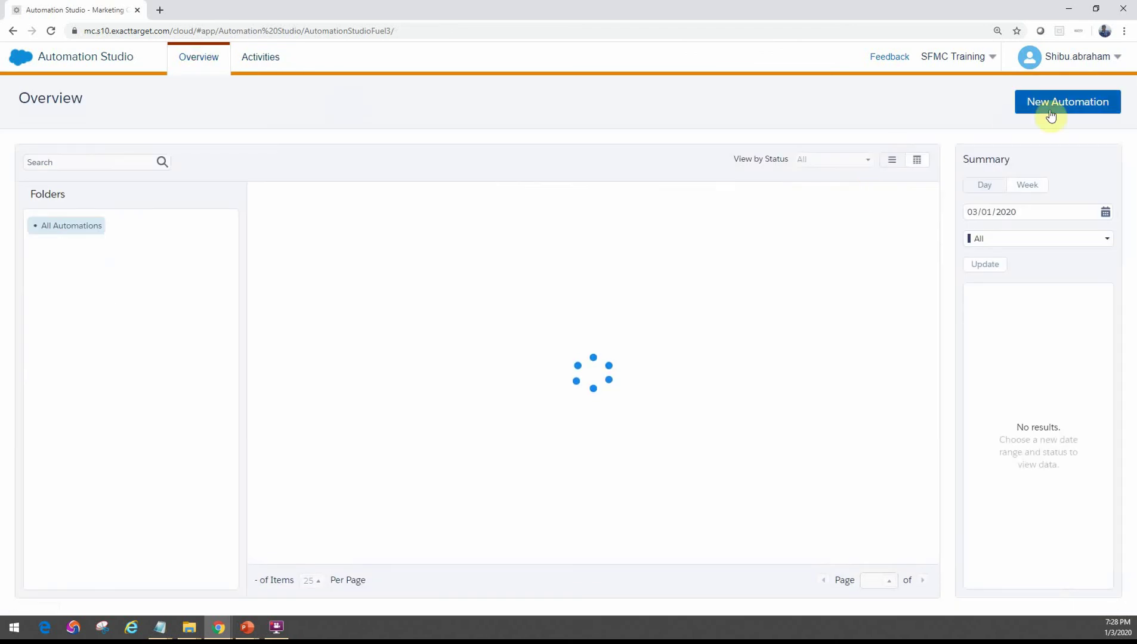
click(1069, 103)
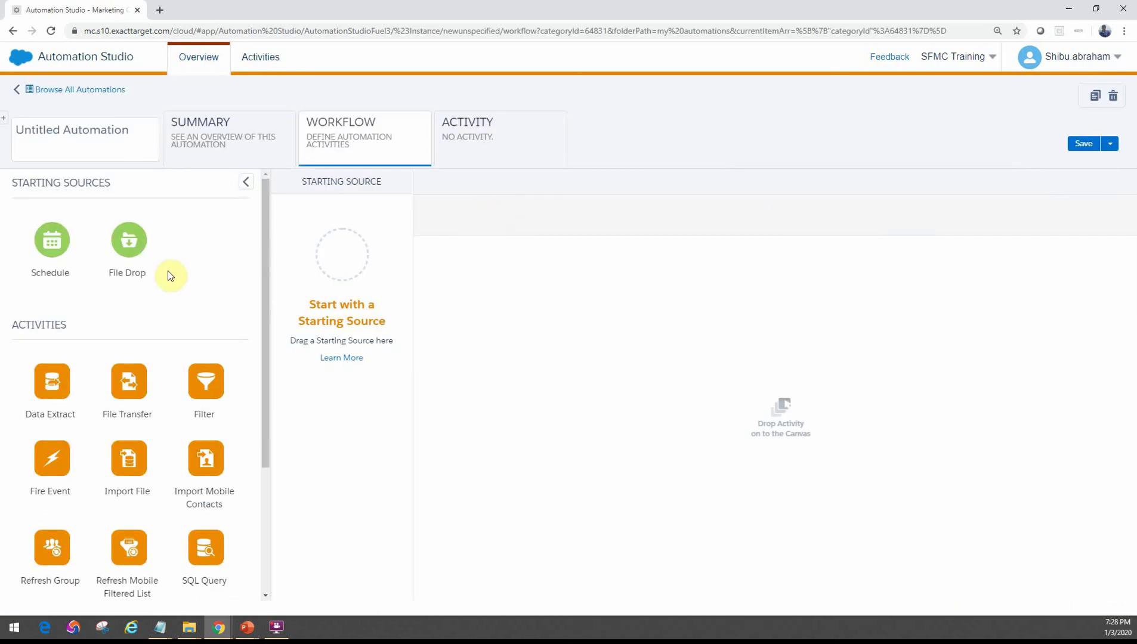
drag(124, 244, 351, 259)
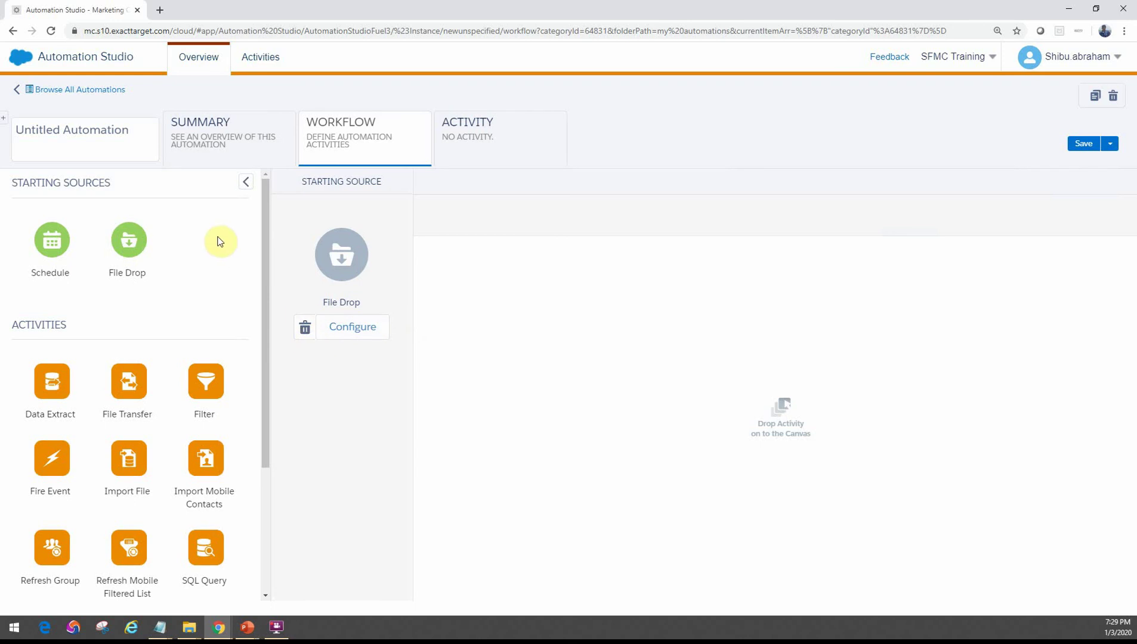
Step: Add a File Transfer activity as step 1 of the workflow and assign the existing Decrypt and Unzip Products activity, checking its naming pattern and source location
drag(125, 382, 524, 282)
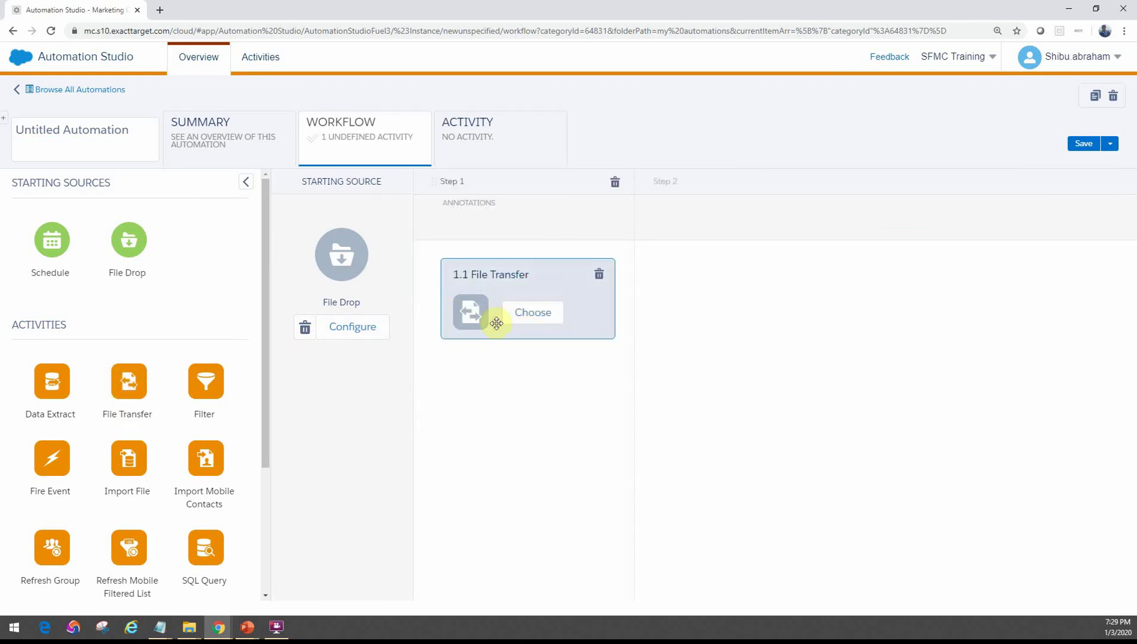
click(526, 315)
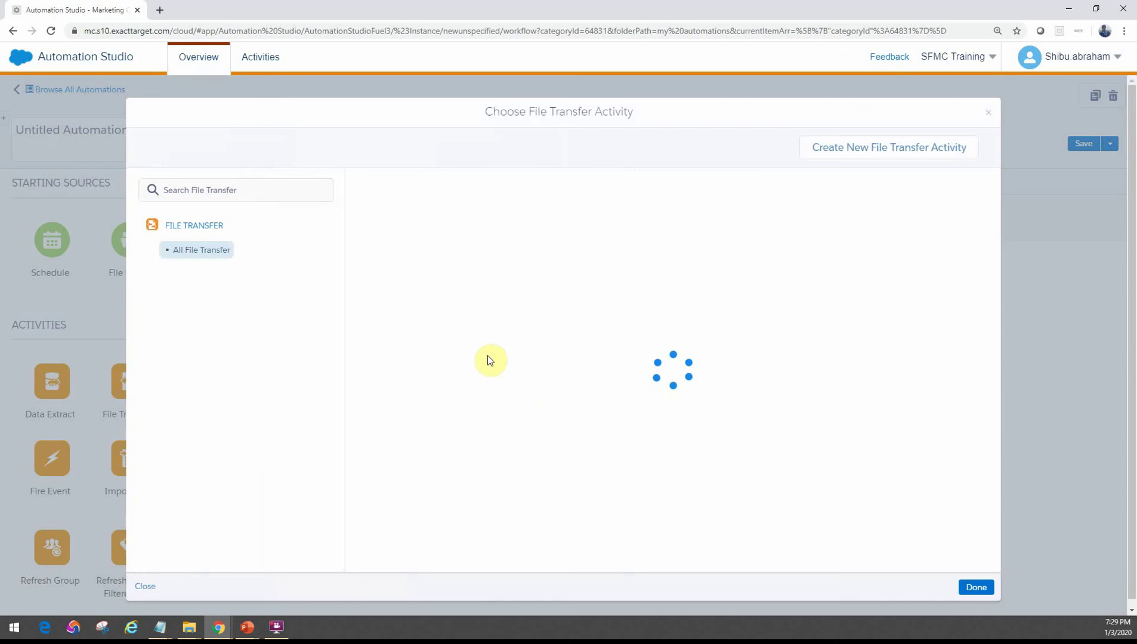
click(398, 210)
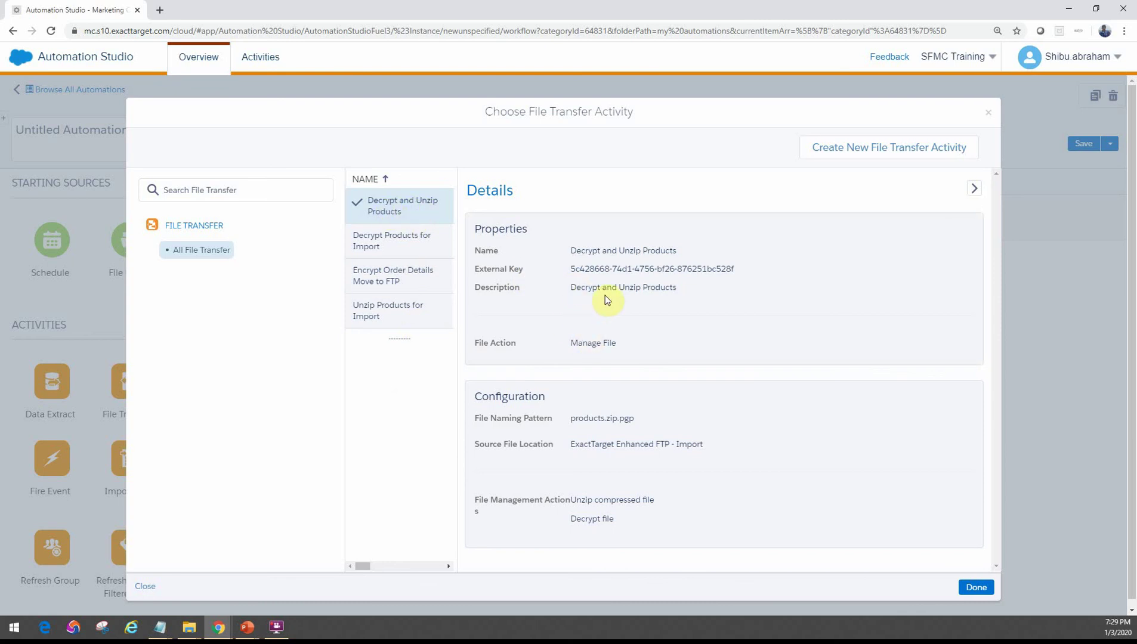
click(571, 421)
drag(571, 420, 635, 419)
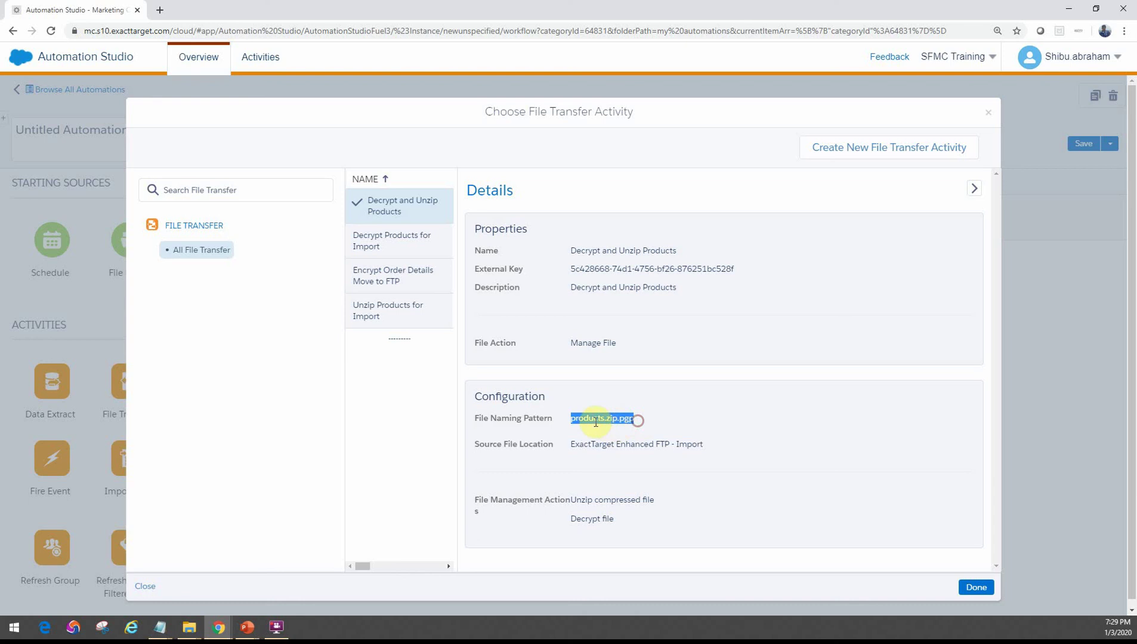
click(633, 420)
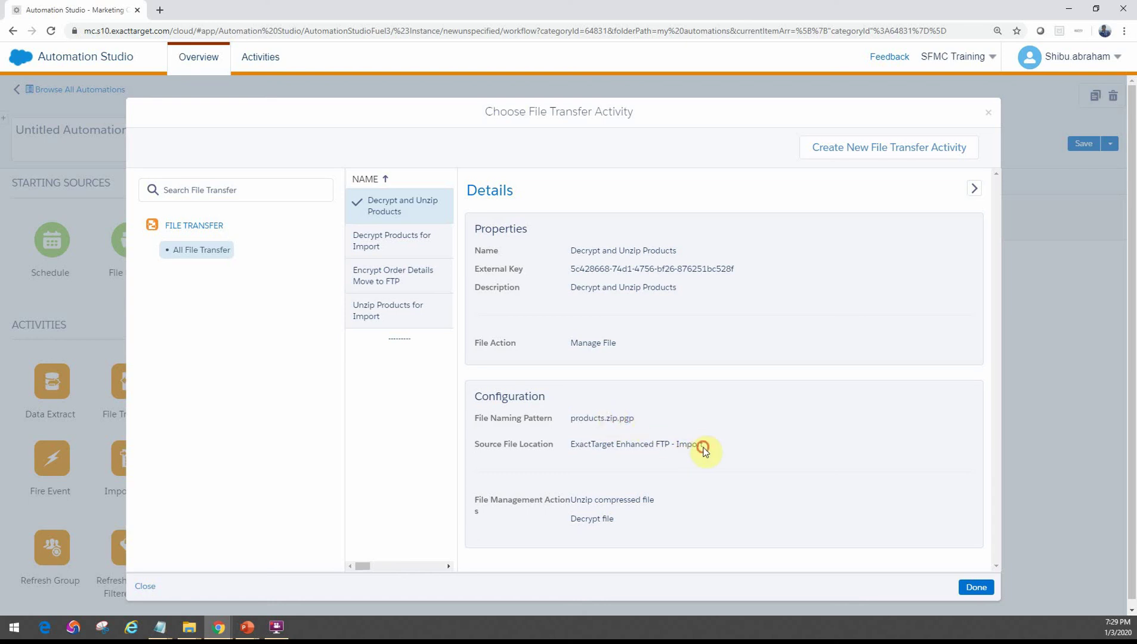
drag(704, 445, 569, 446)
click(613, 458)
click(977, 588)
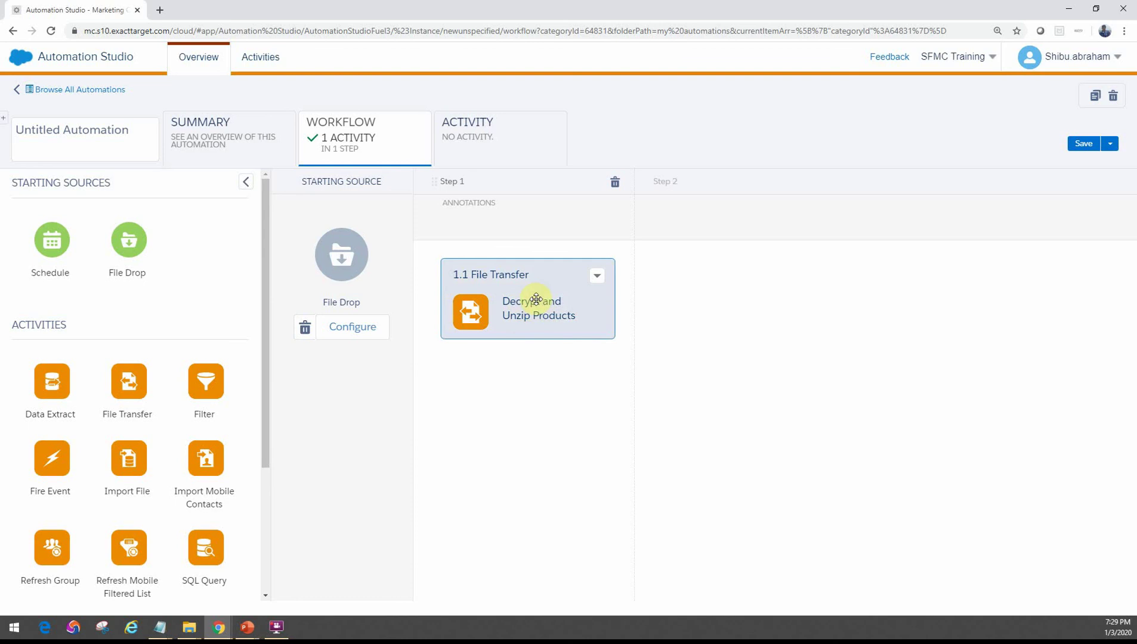
mouse_move(540, 223)
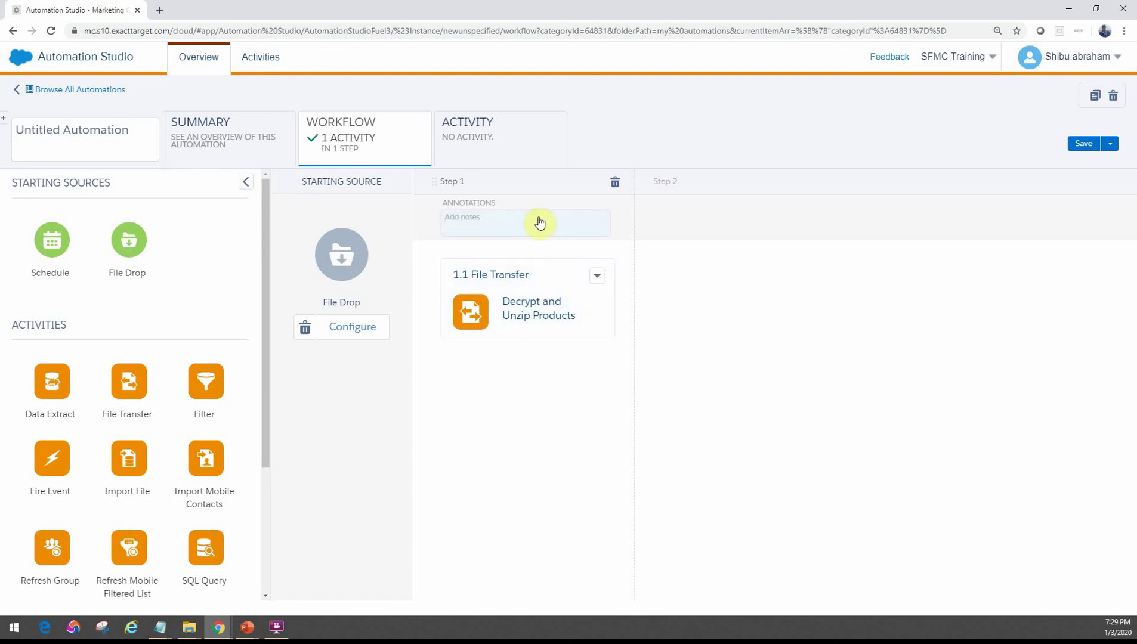